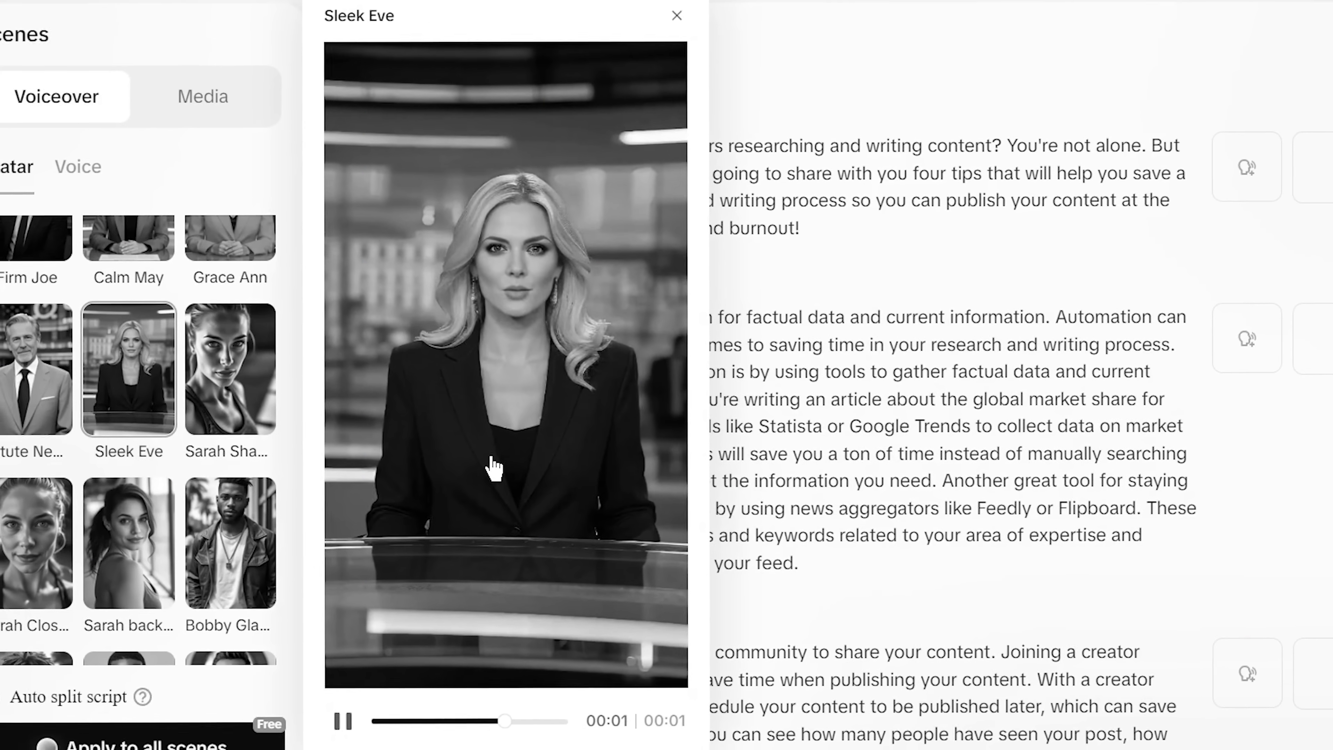
Step: Return to the CapCut home screen listing existing projects, AI video maker and Record screen
{"action": "scroll", "coordinate": [170, 469], "scroll_direction": "down", "scroll_amount": 5}
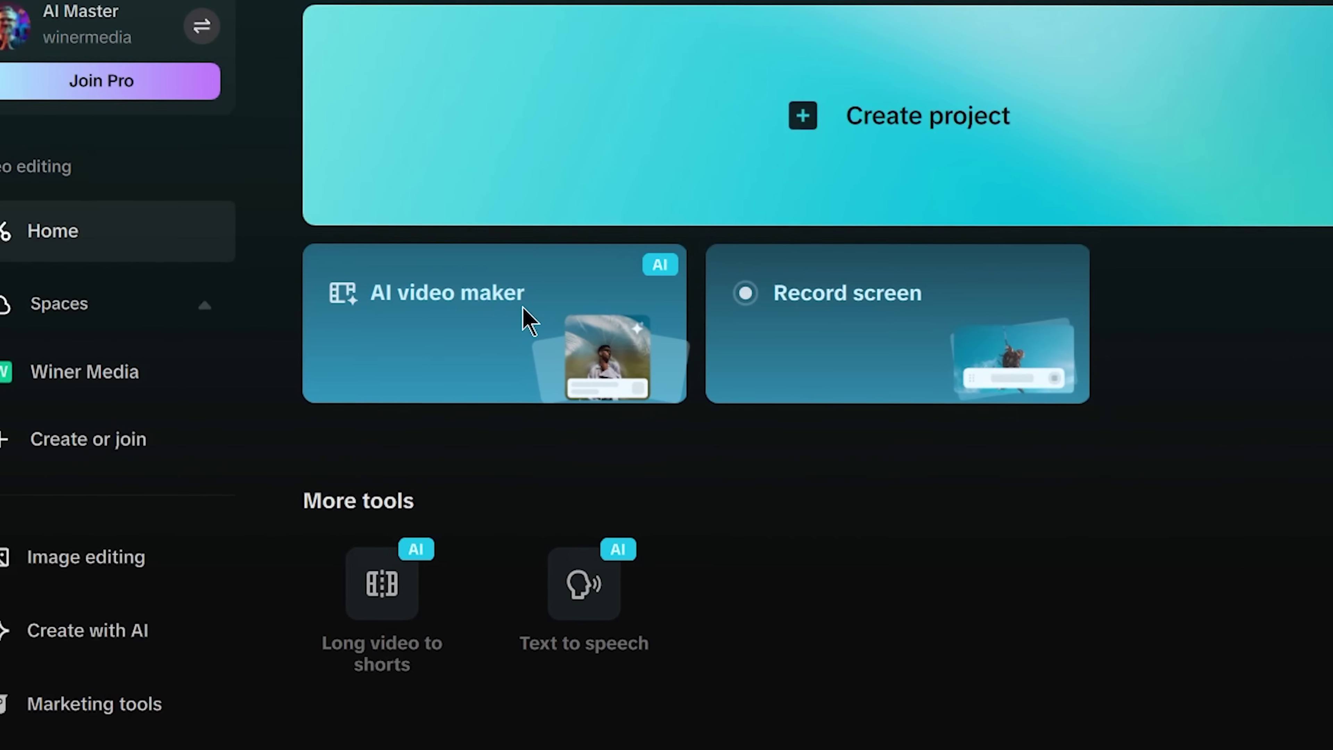
Step: Open the AI video maker, accept its custom voice and avatar terms, and choose Brainstorm with AI
{"action": "left_click", "coordinate": [525, 320]}
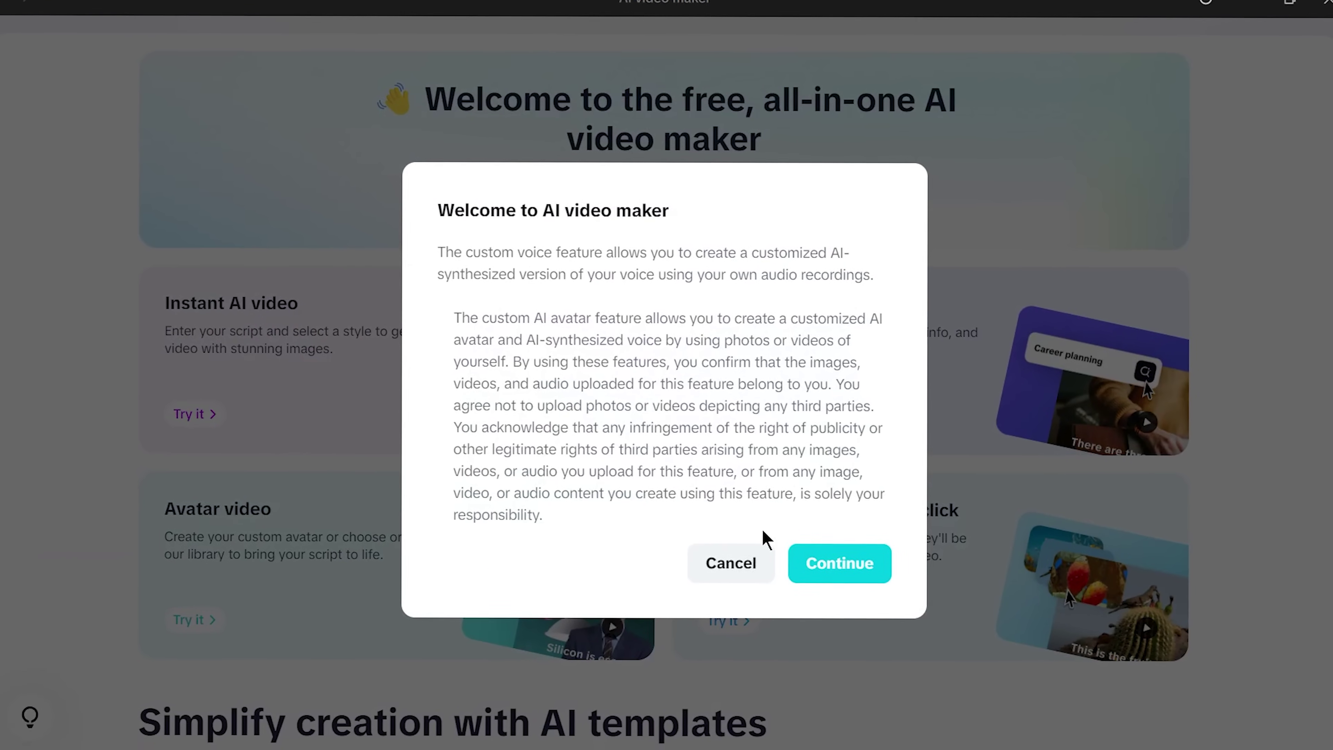
{"action": "left_click", "coordinate": [848, 567]}
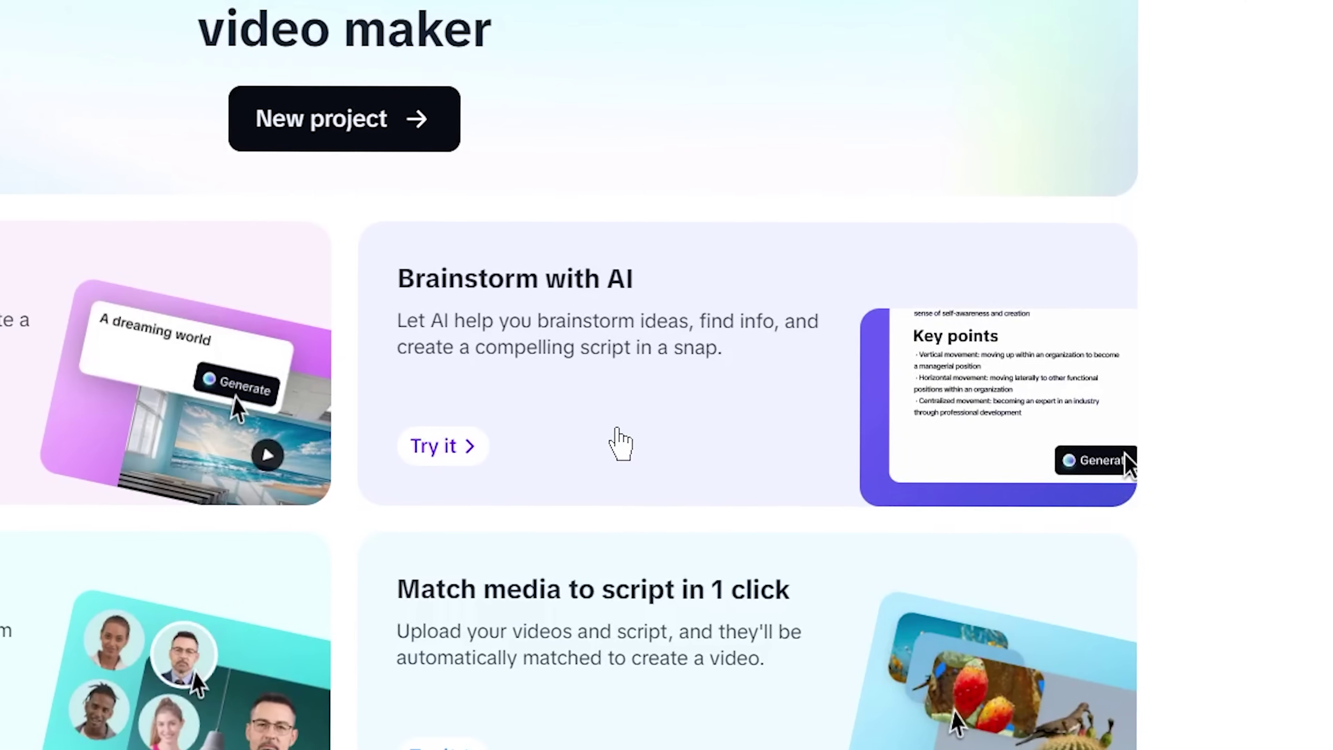
{"action": "left_click", "coordinate": [429, 451]}
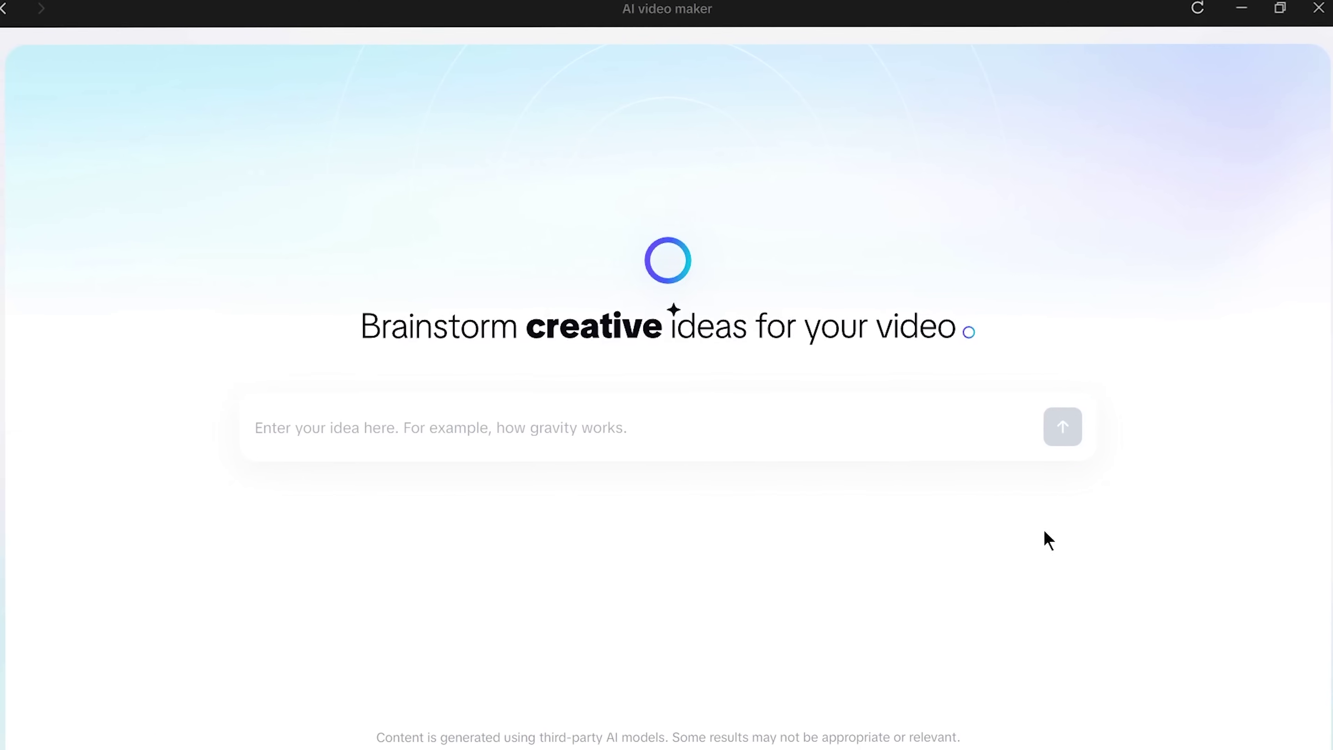
Step: Submit the idea 'Top 5 tips to avoid creator burnout' to build a brainstorm map
{"action": "left_click", "coordinate": [706, 432]}
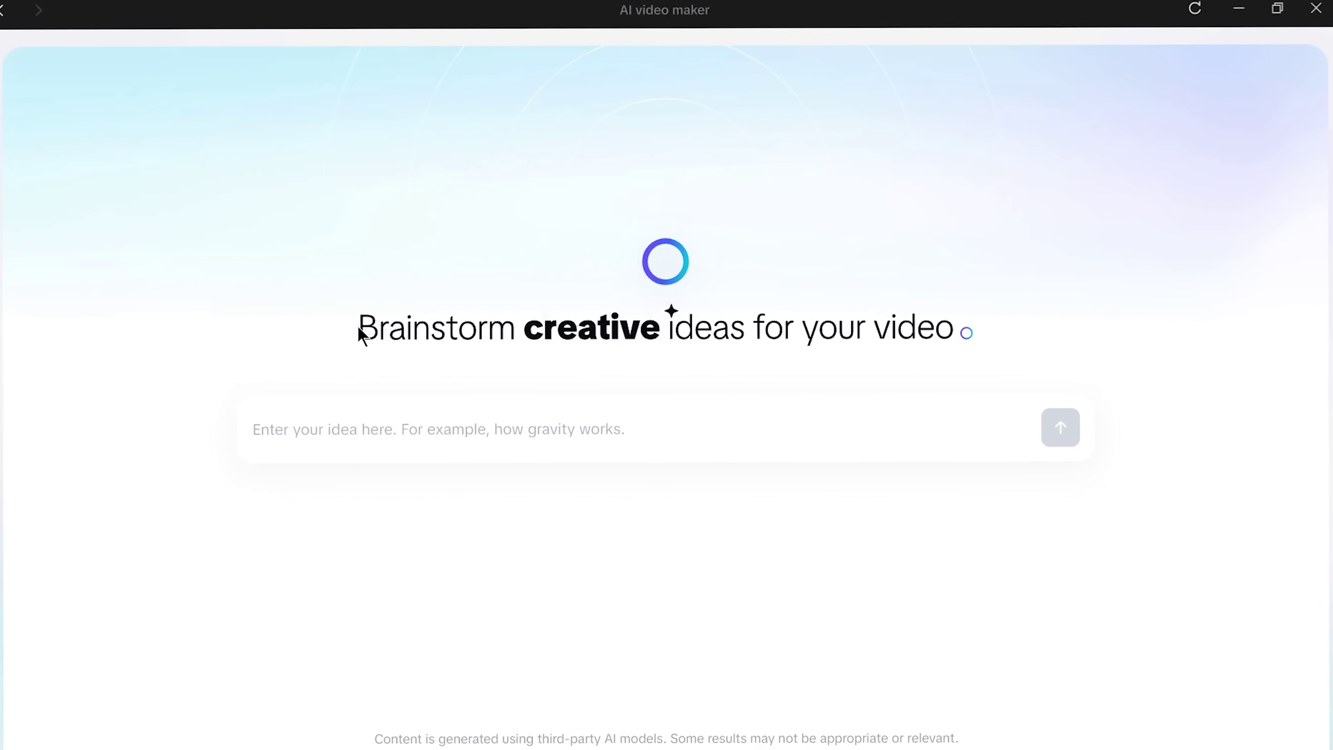
{"action": "type", "text": "Top 5 tips to avoid creator burnout"}
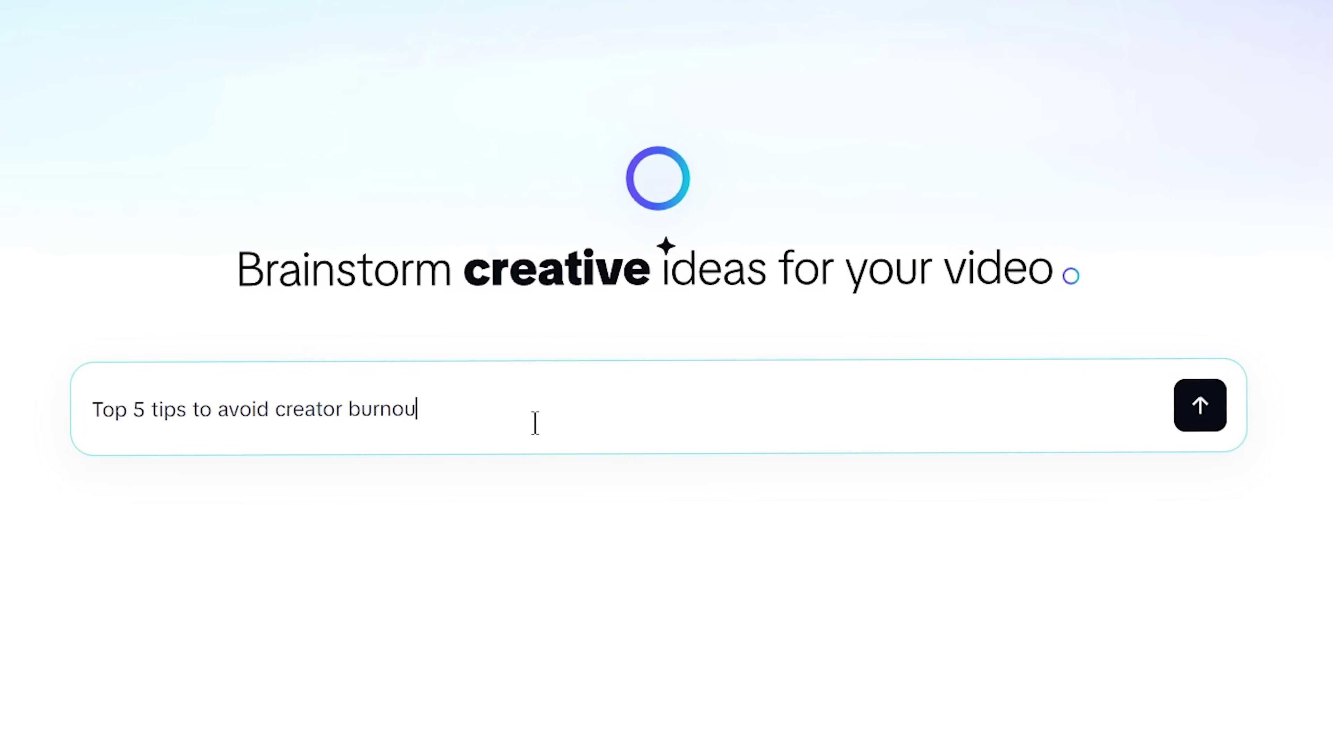
{"action": "left_click", "coordinate": [1202, 415]}
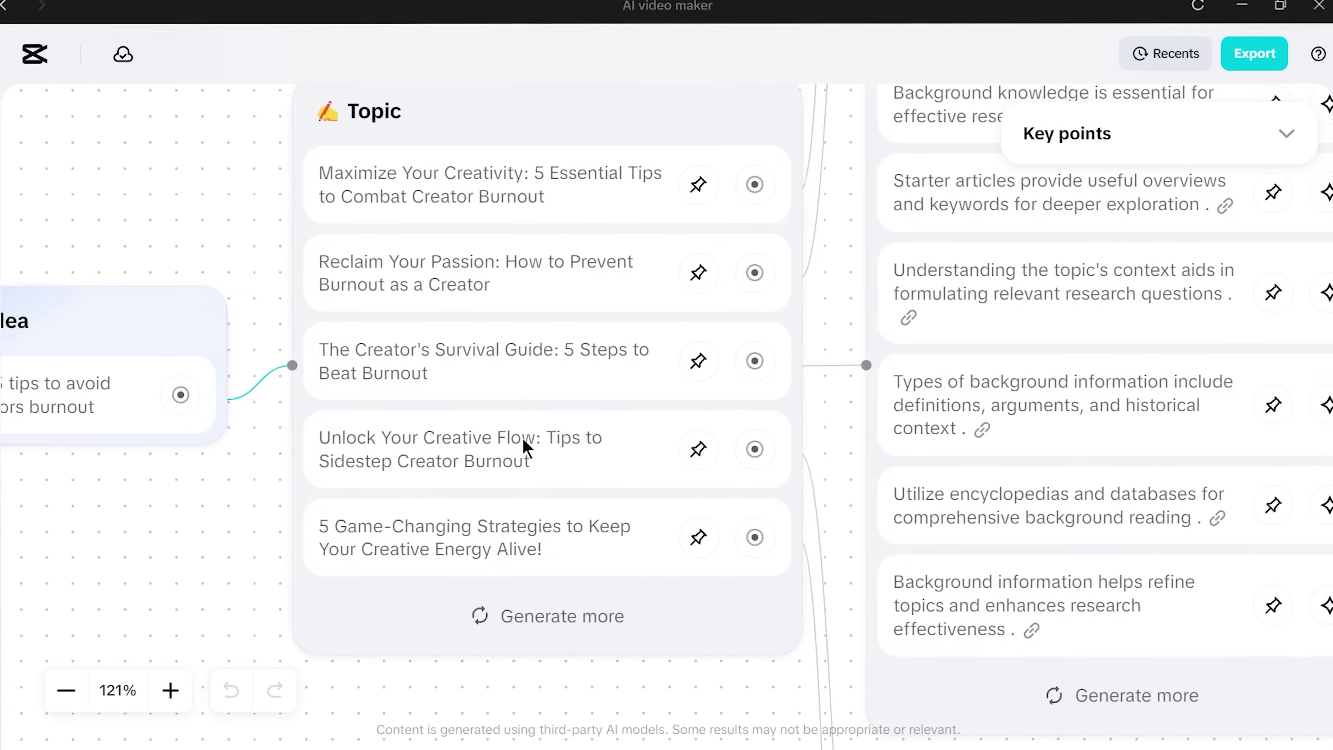
Step: Pan to the upper Depth 1 ideas and expand one into a Depth 2 column
{"action": "scroll", "coordinate": [521, 441], "scroll_direction": "down", "scroll_amount": 5}
{"action": "left_click_drag", "start_coordinate": [459, 316], "coordinate": [768, 619]}
{"action": "left_click_drag", "start_coordinate": [773, 327], "coordinate": [428, 554]}
{"action": "left_click_drag", "start_coordinate": [467, 296], "coordinate": [452, 420]}
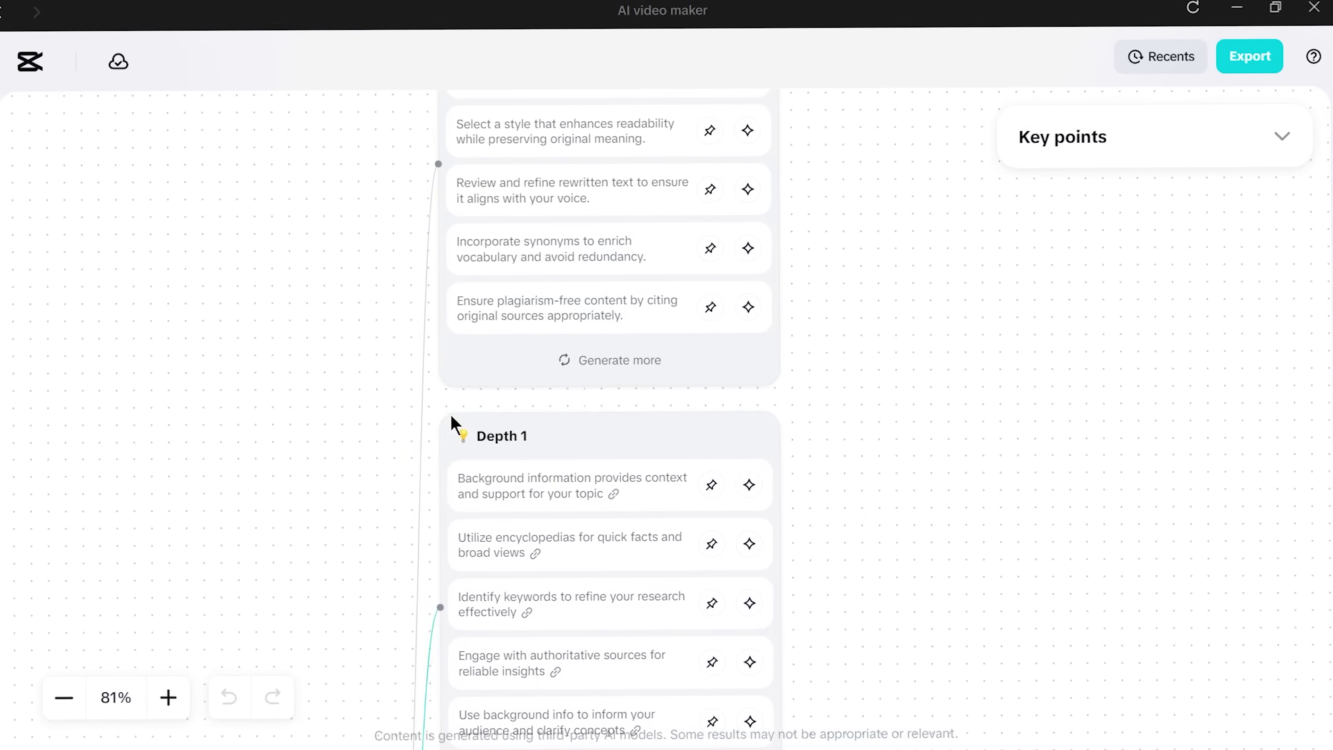
{"action": "left_click_drag", "start_coordinate": [396, 628], "coordinate": [384, 571]}
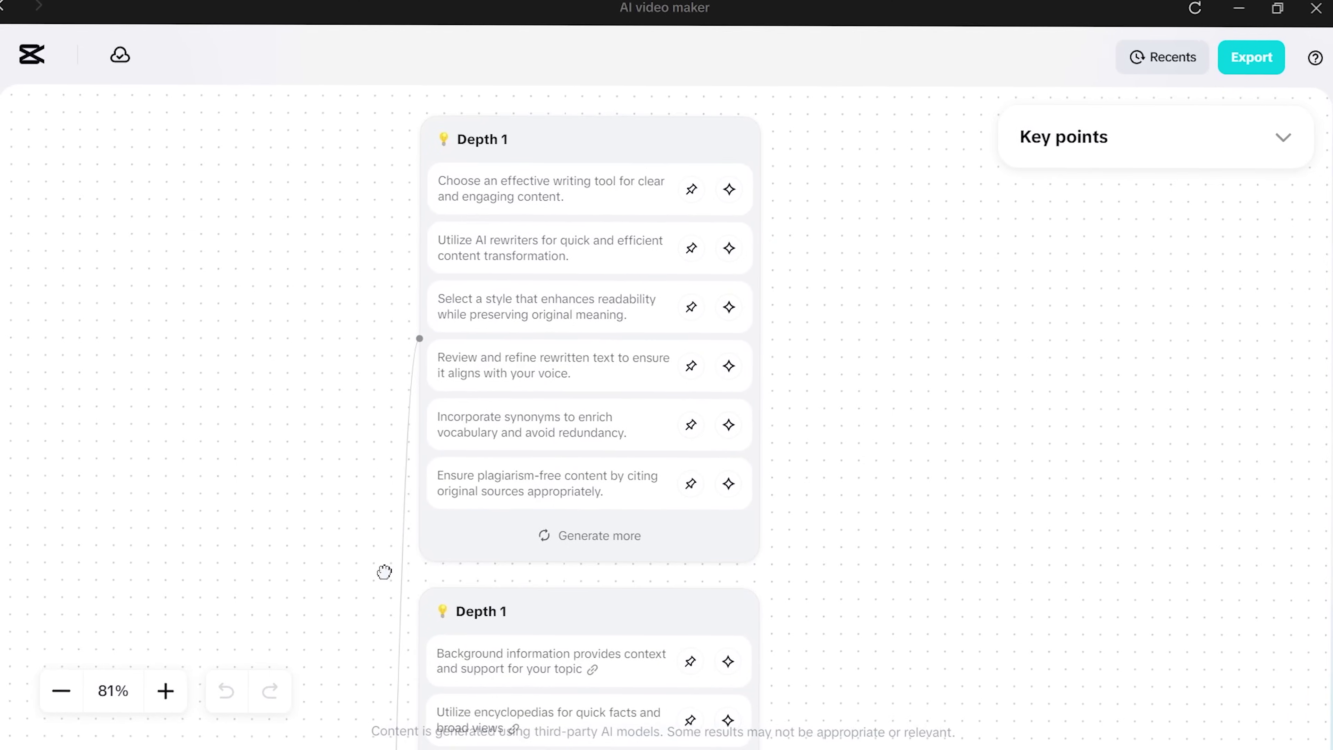
{"action": "scroll", "coordinate": [385, 572], "scroll_direction": "down", "scroll_amount": 15}
{"action": "scroll", "coordinate": [391, 577], "scroll_direction": "down", "scroll_amount": 15}
{"action": "scroll", "coordinate": [393, 578], "scroll_direction": "left", "scroll_amount": 6}
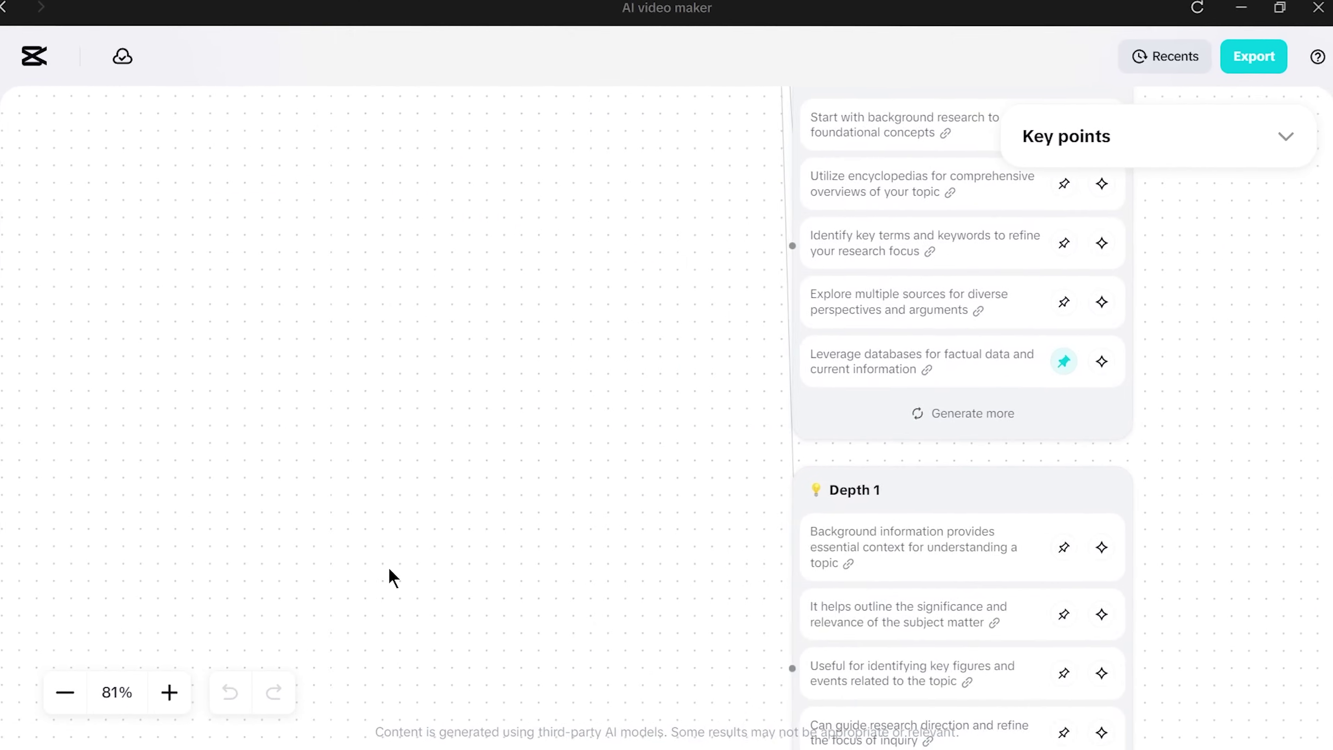
{"action": "scroll", "coordinate": [393, 578], "scroll_direction": "up", "scroll_amount": 12}
{"action": "scroll", "coordinate": [392, 578], "scroll_direction": "left", "scroll_amount": 2}
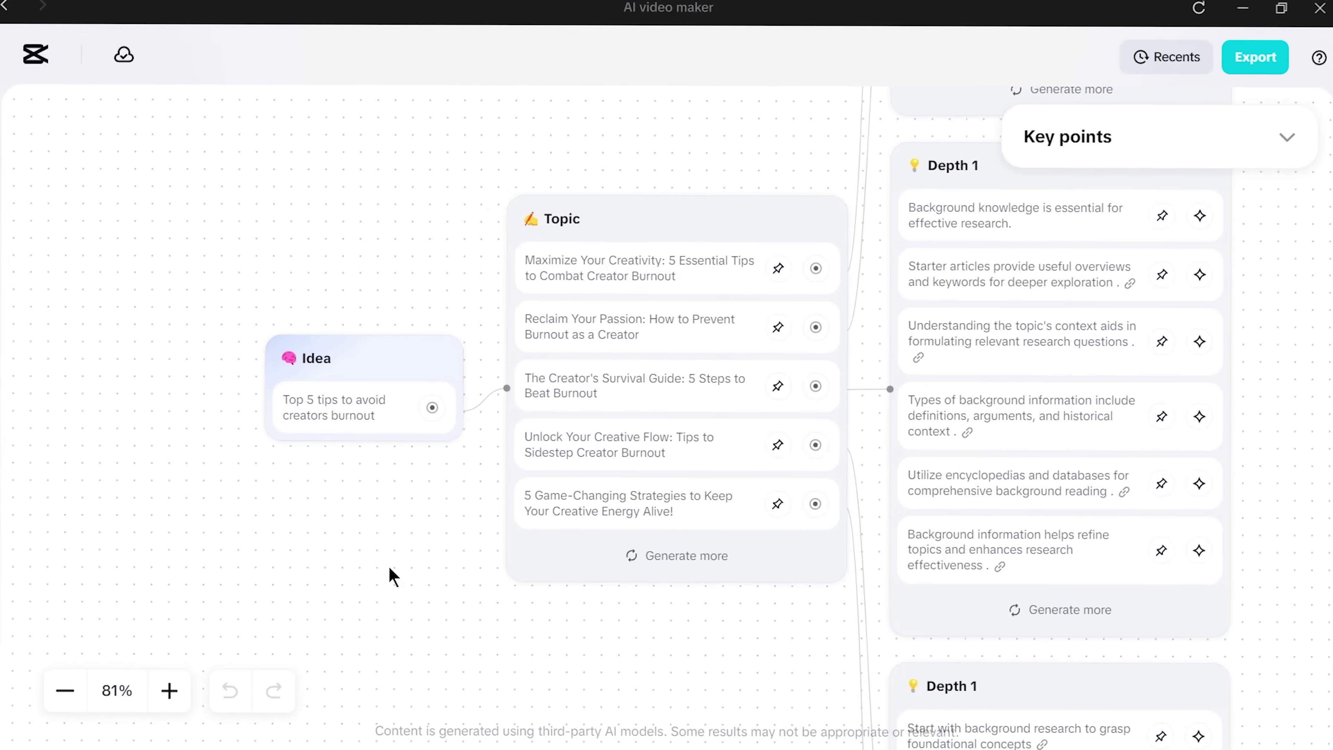
{"action": "scroll", "coordinate": [392, 576], "scroll_direction": "right", "scroll_amount": 5}
{"action": "scroll", "coordinate": [391, 573], "scroll_direction": "right", "scroll_amount": 4}
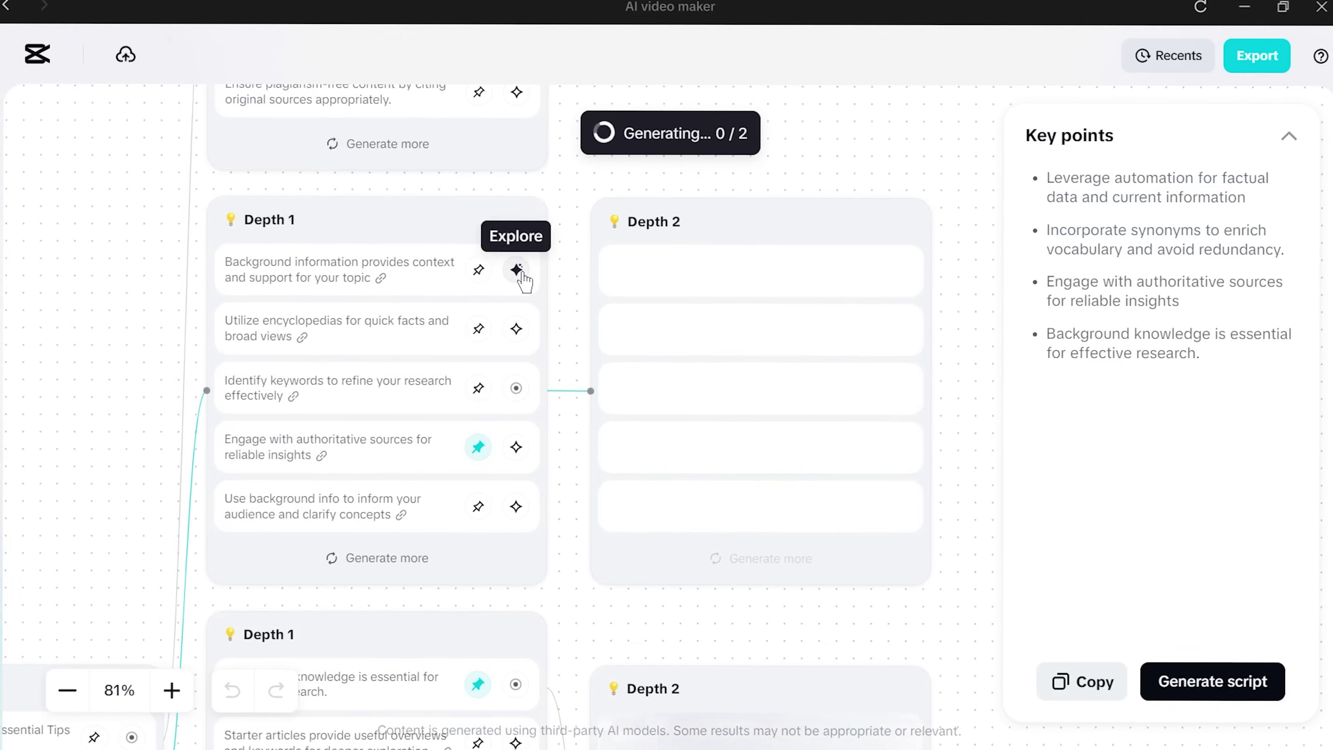
{"action": "left_click", "coordinate": [517, 270]}
Step: Expand a Depth 2 point into a deeper Depth 3 column
{"action": "scroll", "coordinate": [604, 318], "scroll_direction": "down", "scroll_amount": 4}
{"action": "scroll", "coordinate": [529, 194], "scroll_direction": "up", "scroll_amount": 8}
{"action": "scroll", "coordinate": [520, 248], "scroll_direction": "down", "scroll_amount": 4}
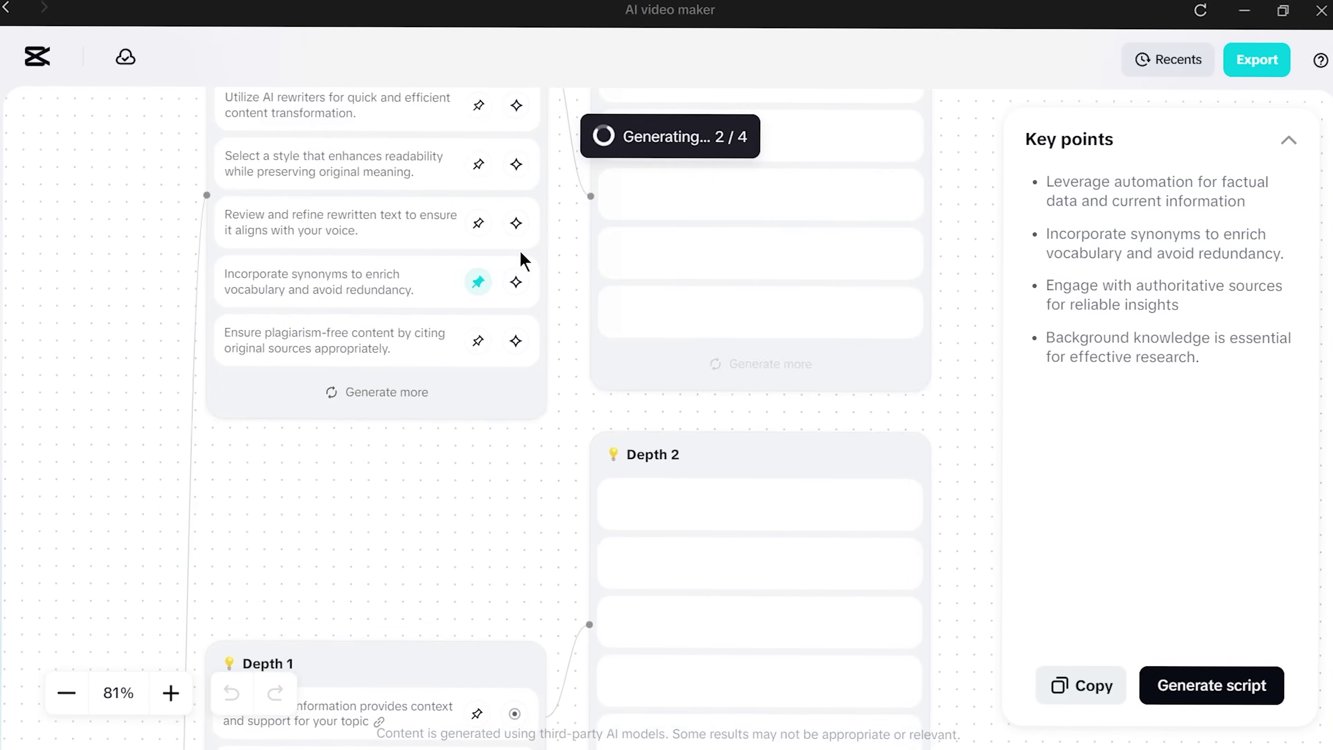
{"action": "scroll", "coordinate": [520, 258], "scroll_direction": "down", "scroll_amount": 10}
{"action": "scroll", "coordinate": [774, 417], "scroll_direction": "right", "scroll_amount": 3}
{"action": "left_click", "coordinate": [719, 368]}
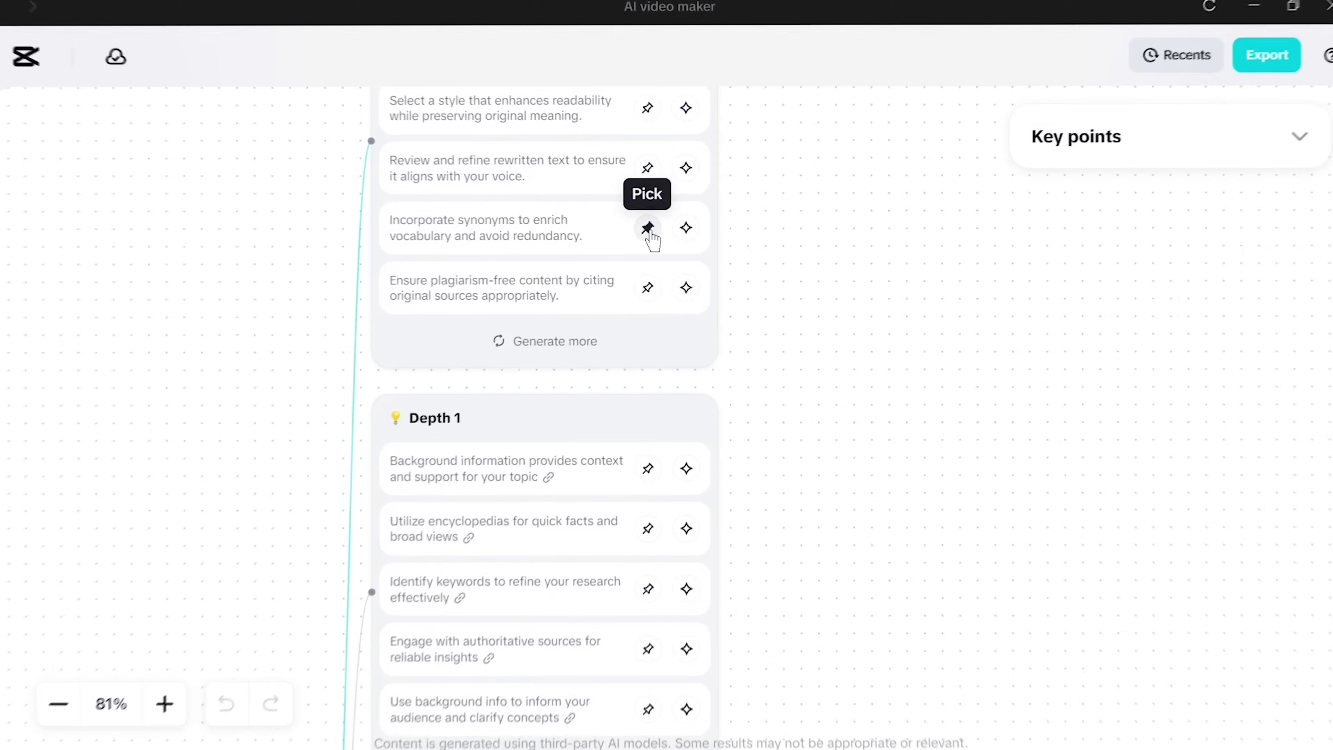
Step: Pin Incorporate synonyms, Engage with authoritative sources and Background knowledge is essential as key points
{"action": "left_click", "coordinate": [649, 227]}
{"action": "scroll", "coordinate": [610, 505], "scroll_direction": "down", "scroll_amount": 3}
{"action": "left_click", "coordinate": [629, 531]}
{"action": "scroll", "coordinate": [634, 530], "scroll_direction": "down", "scroll_amount": 5}
{"action": "left_click", "coordinate": [637, 528]}
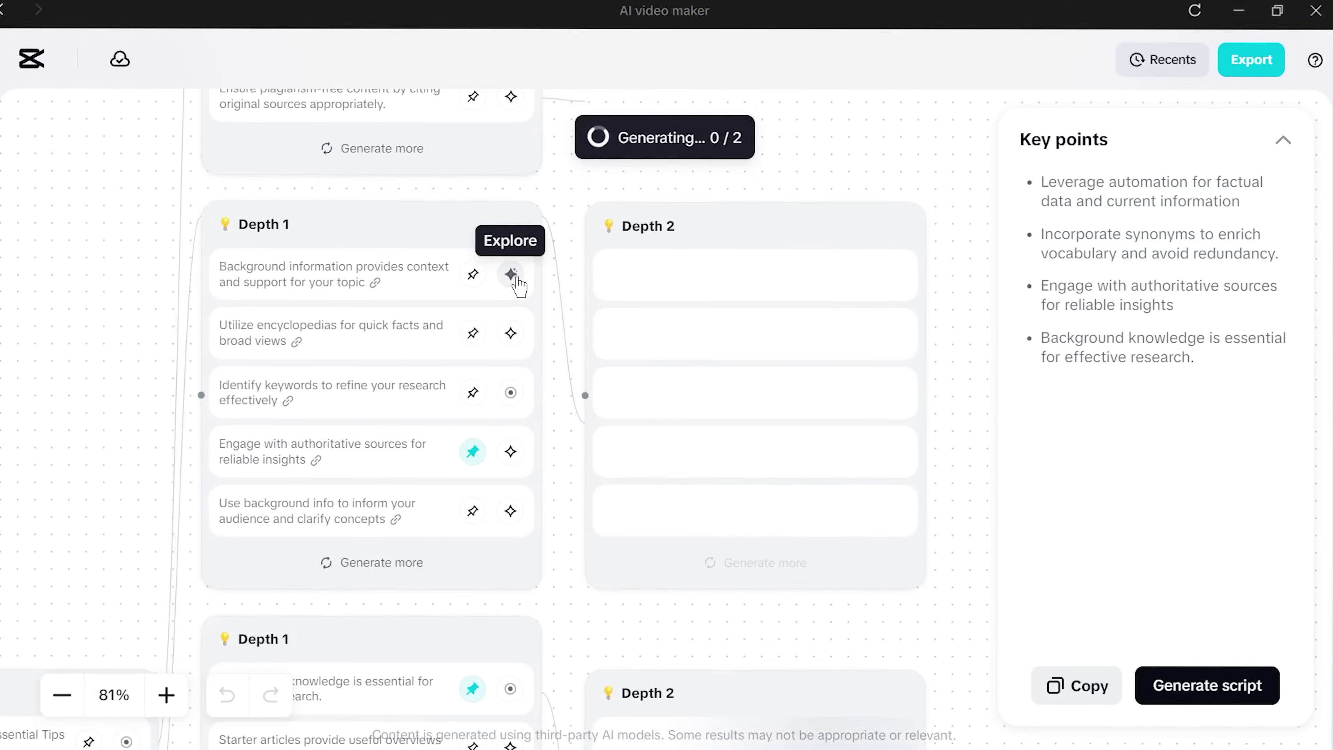
Step: Explore the encyclopedias and databases points into Depth 3 columns, then generate a script
{"action": "left_click", "coordinate": [512, 280]}
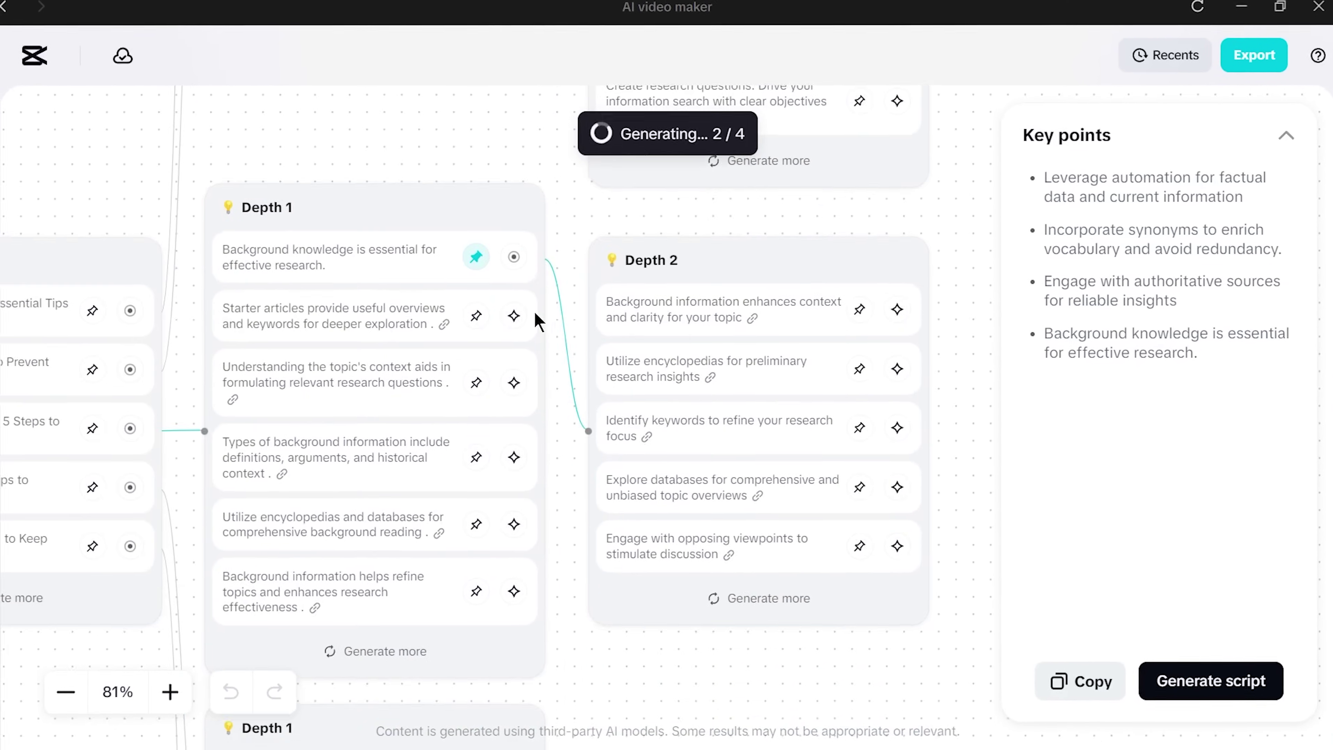
{"action": "left_click", "coordinate": [724, 368]}
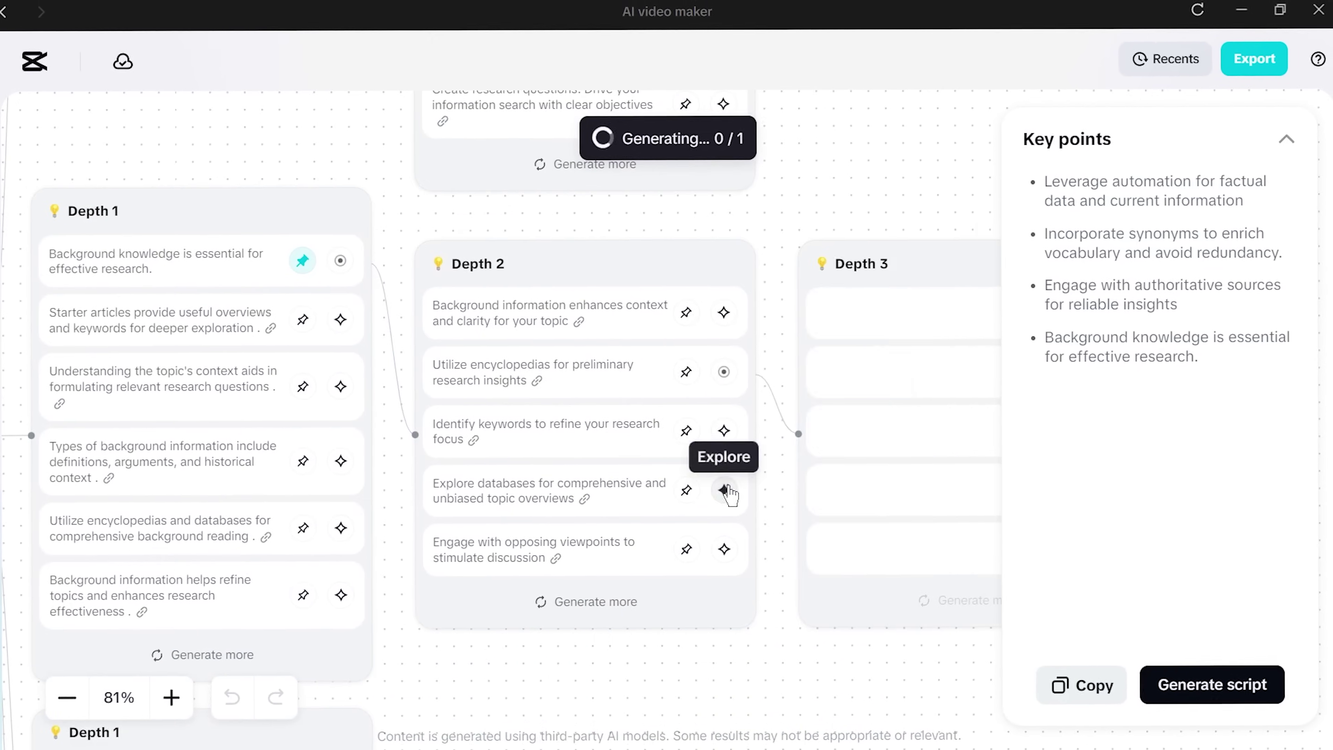
{"action": "left_click", "coordinate": [725, 490]}
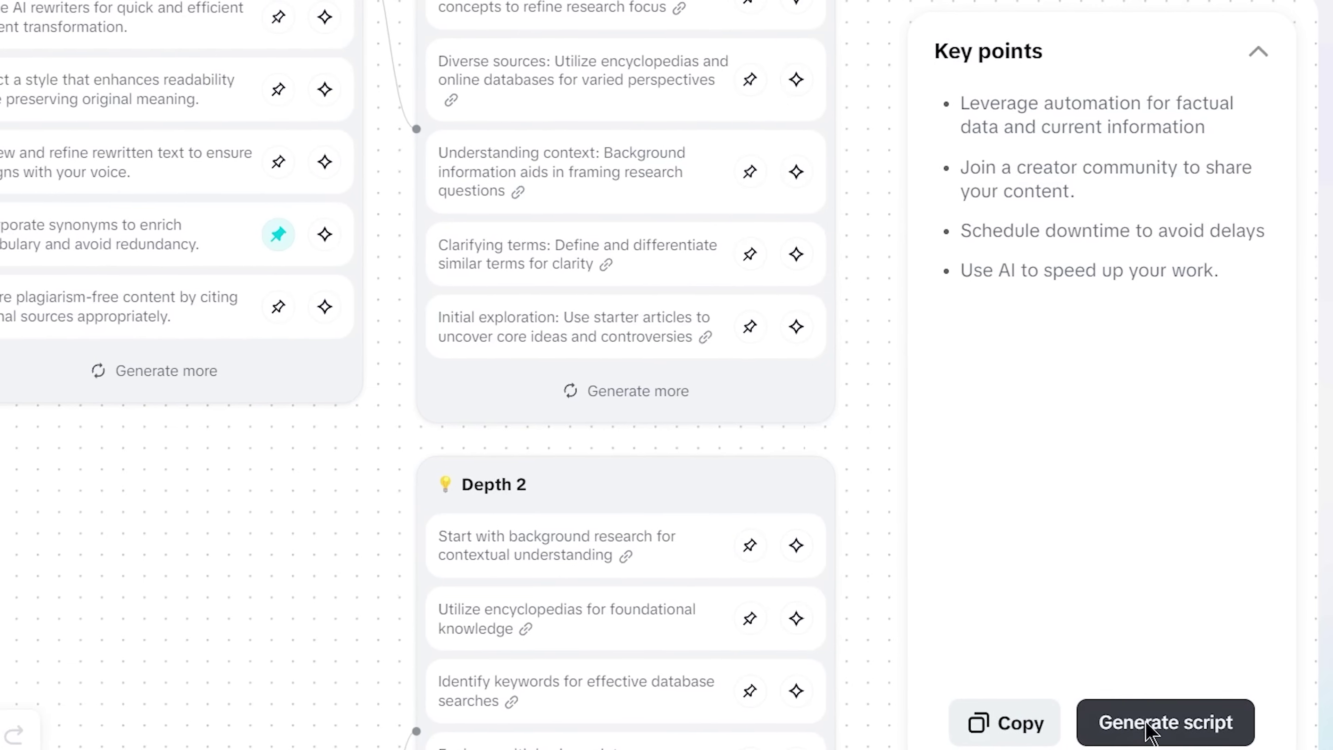
{"action": "left_click", "coordinate": [1147, 730]}
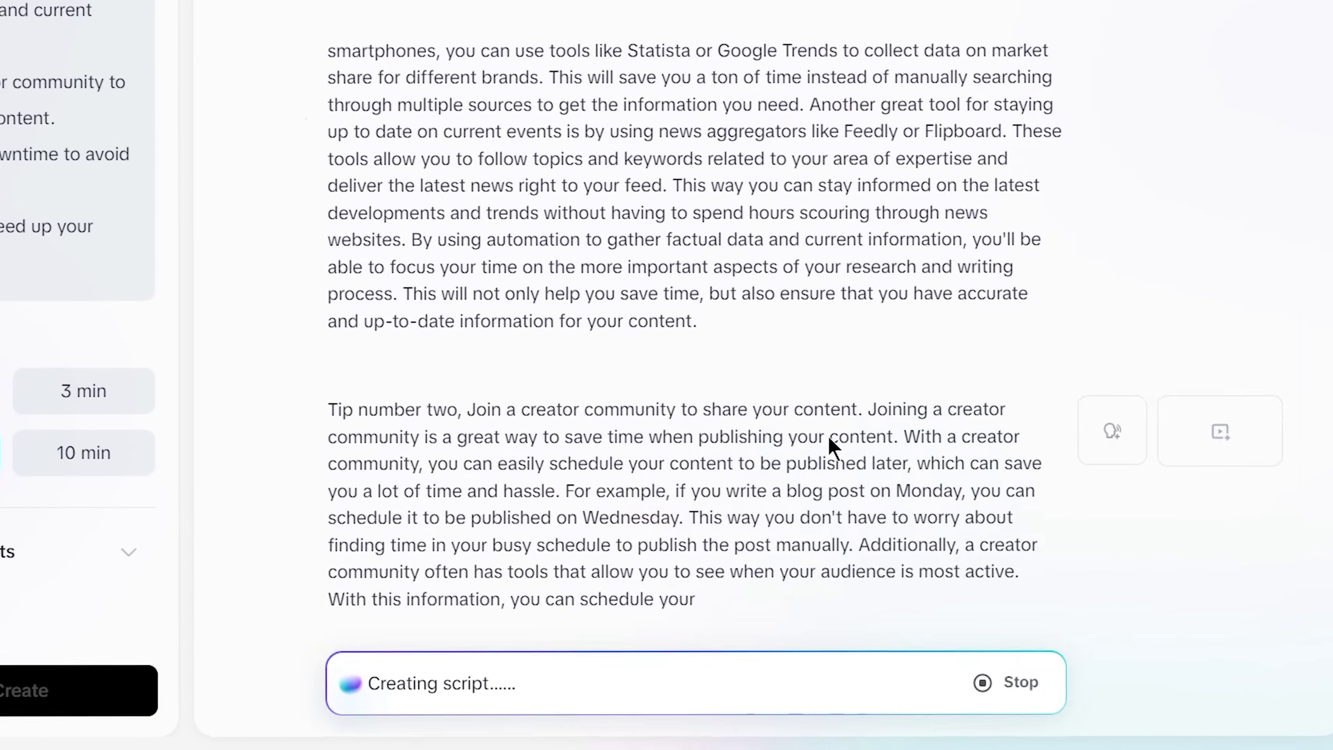
Step: Review the generated 5-minute script, from the welcome intro through the tip blocks
{"action": "scroll", "coordinate": [536, 285], "scroll_direction": "down", "scroll_amount": 2}
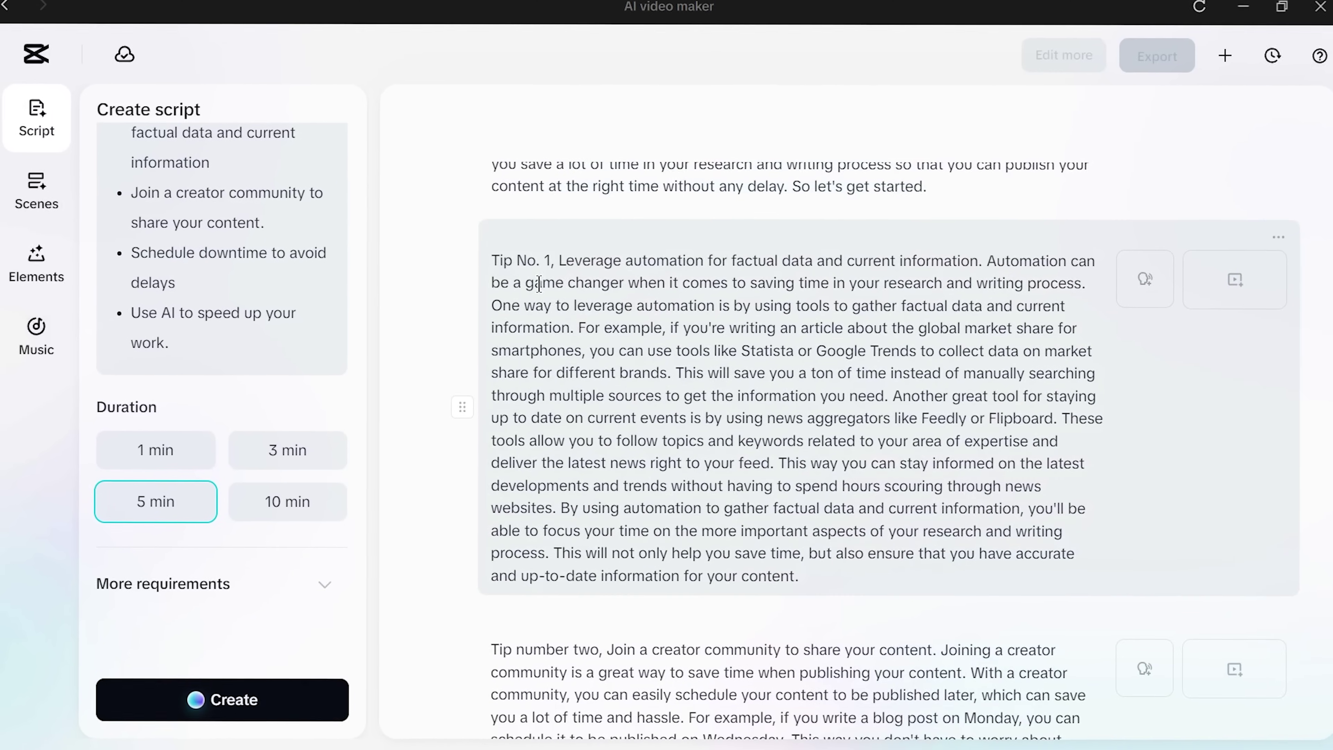
{"action": "scroll", "coordinate": [700, 519], "scroll_direction": "down", "scroll_amount": 10}
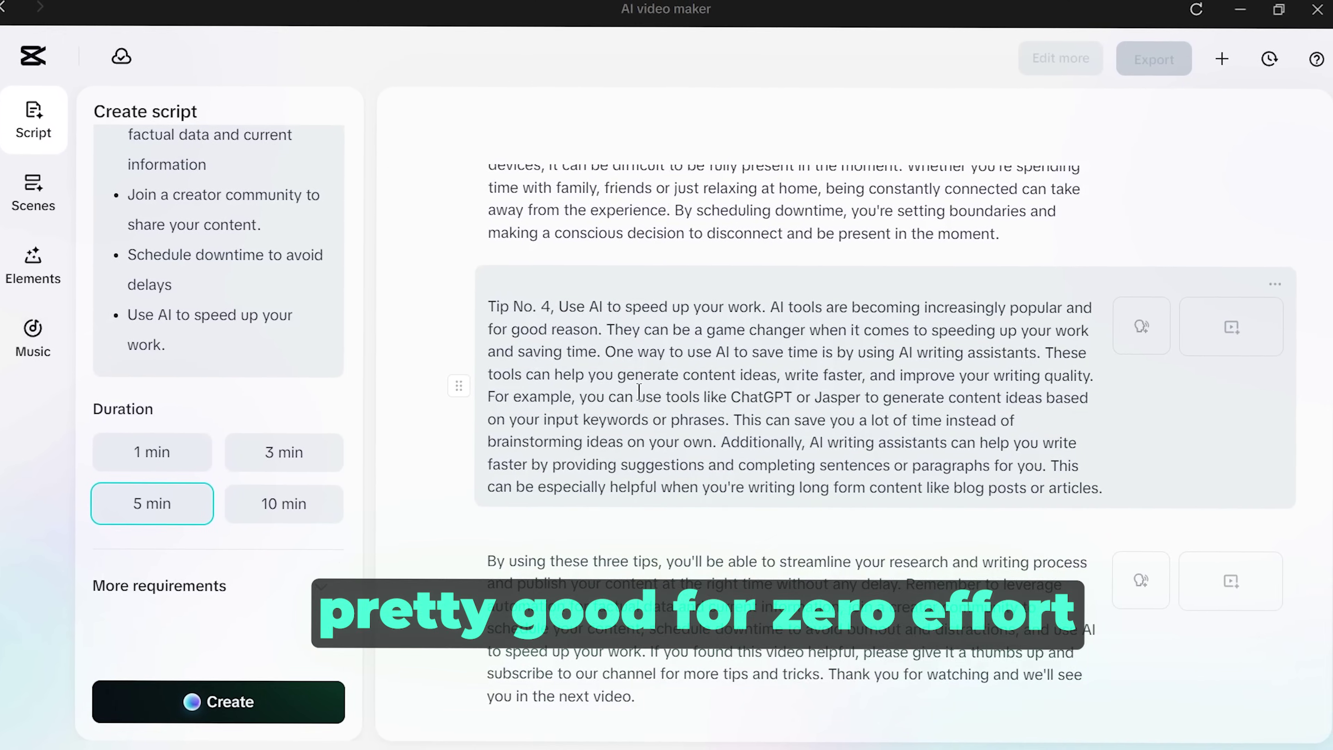
{"action": "scroll", "coordinate": [499, 369], "scroll_direction": "up", "scroll_amount": 15}
{"action": "scroll", "coordinate": [574, 435], "scroll_direction": "down", "scroll_amount": 8}
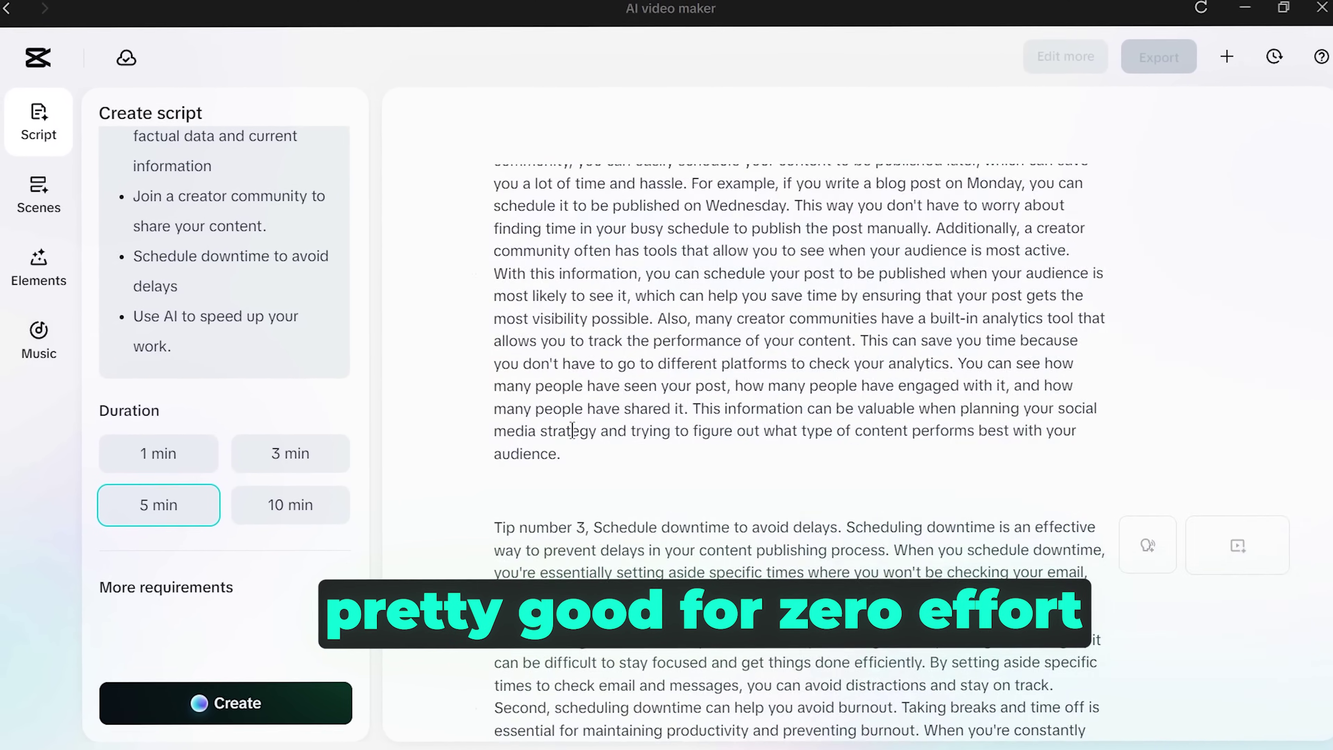
{"action": "scroll", "coordinate": [592, 316], "scroll_direction": "up", "scroll_amount": 5}
{"action": "scroll", "coordinate": [517, 351], "scroll_direction": "down", "scroll_amount": 8}
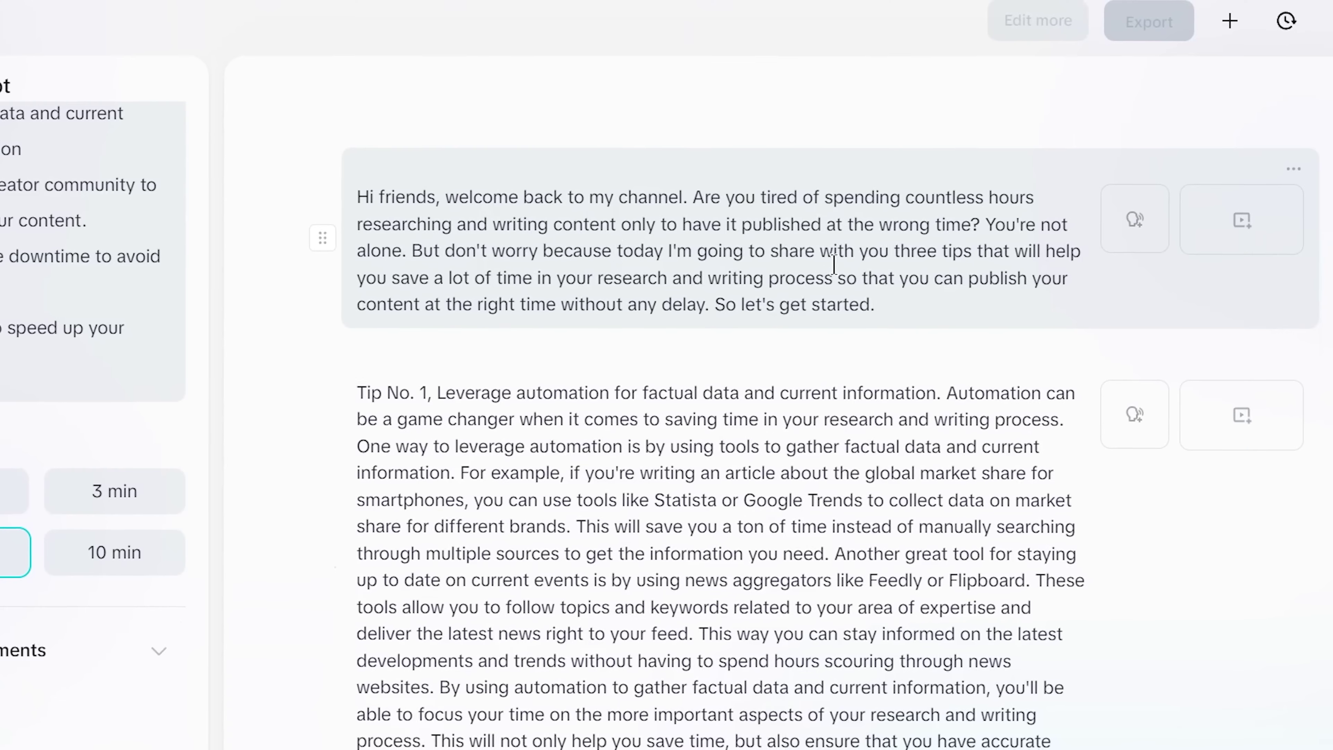
Step: Change 'three' to 'four' in the intro and delete the opening channel greeting
{"action": "double_click", "coordinate": [923, 245]}
{"action": "type", "text": "four"}
{"action": "left_click_drag", "start_coordinate": [694, 193], "coordinate": [362, 192]}
{"action": "key", "text": "BackSpace"}
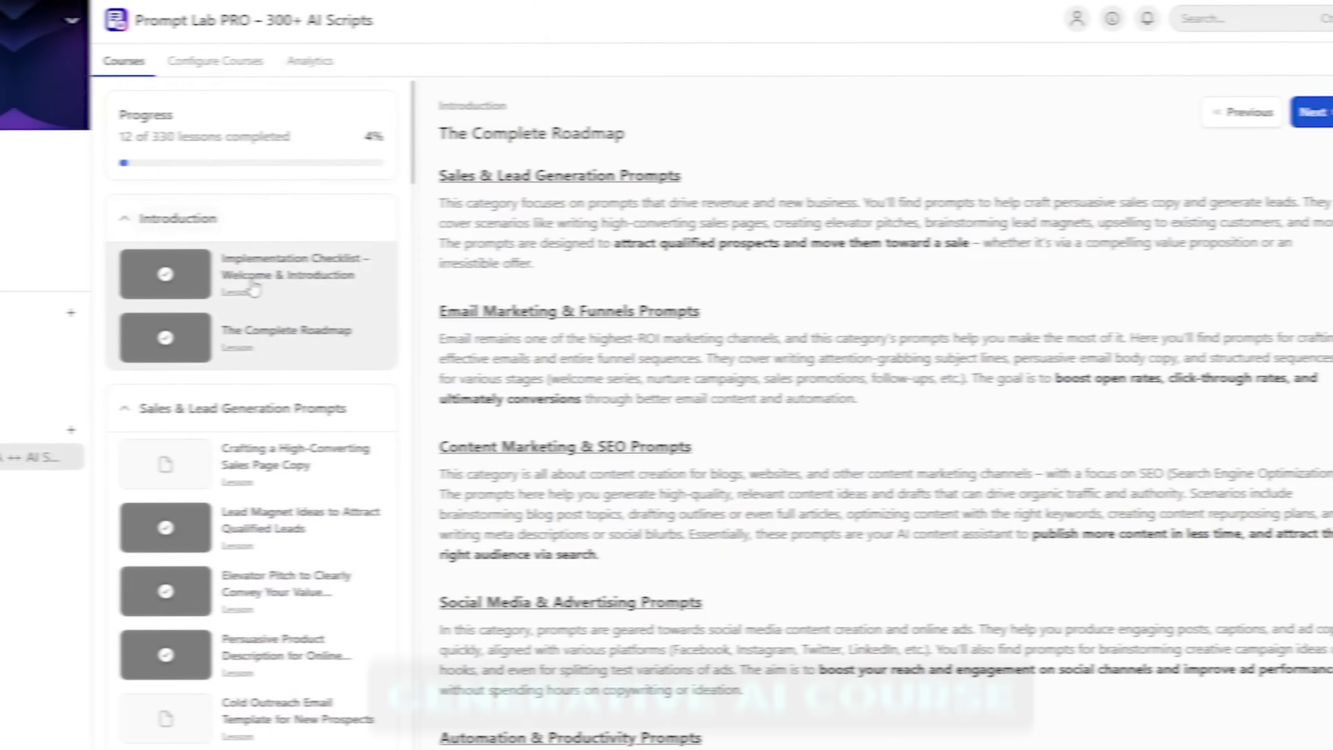
Step: Place the cursor at the end of the intro paragraph
{"action": "scroll", "coordinate": [236, 420], "scroll_direction": "down", "scroll_amount": 10}
{"action": "scroll", "coordinate": [612, 327], "scroll_direction": "down", "scroll_amount": 5}
{"action": "scroll", "coordinate": [612, 327], "scroll_direction": "up", "scroll_amount": 10}
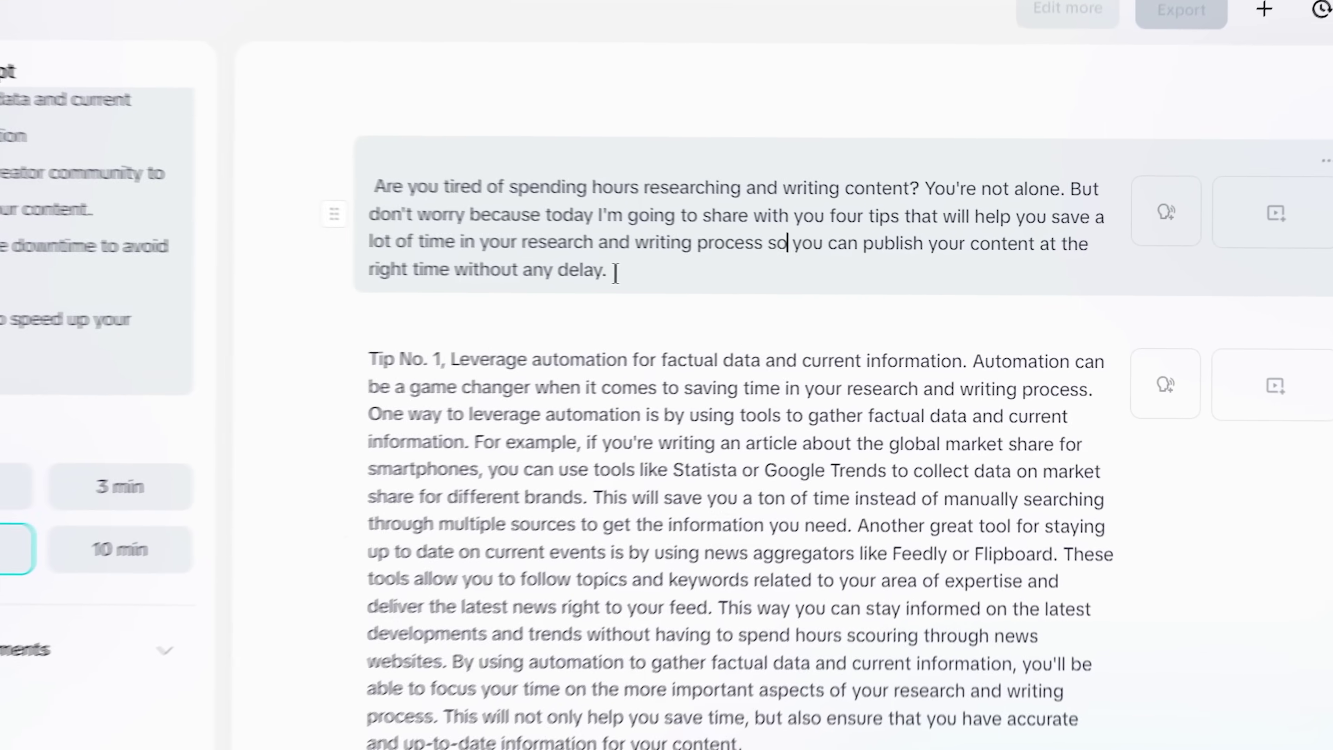
{"action": "left_click", "coordinate": [708, 274]}
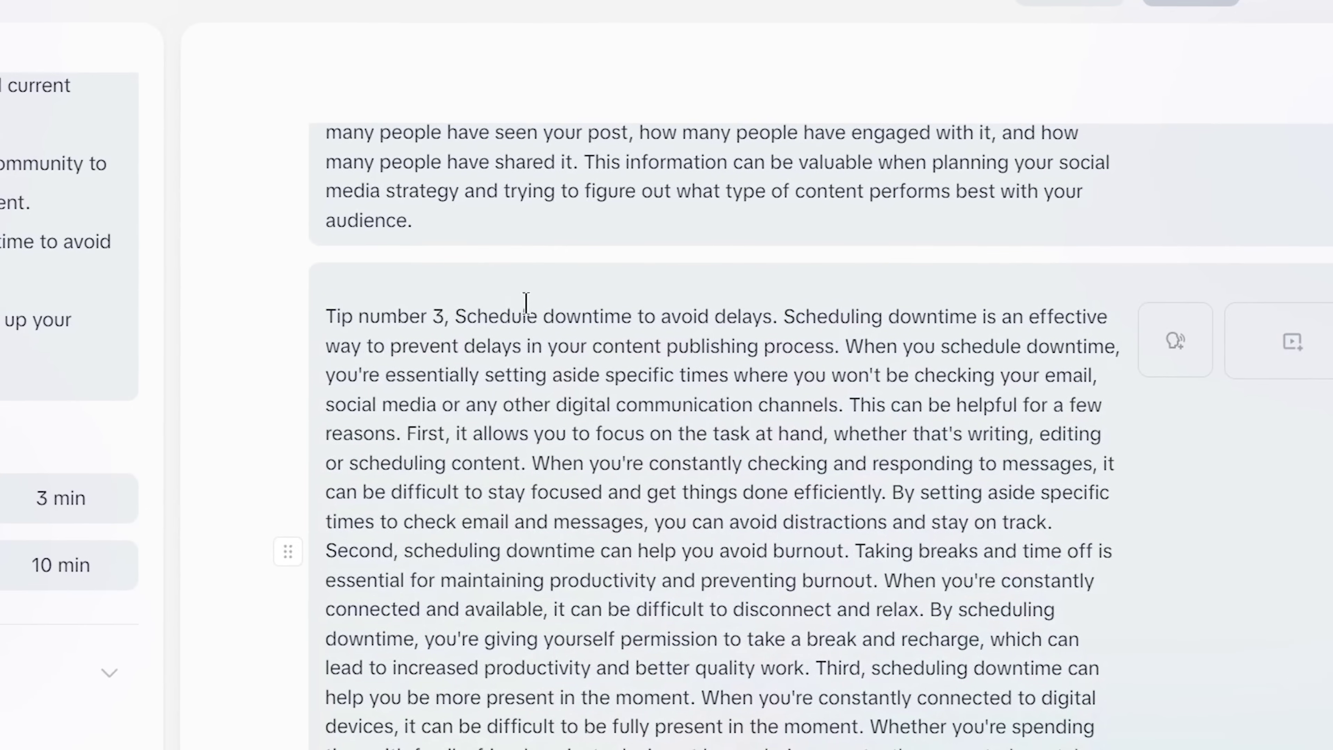
{"action": "scroll", "coordinate": [595, 312], "scroll_direction": "down", "scroll_amount": 1}
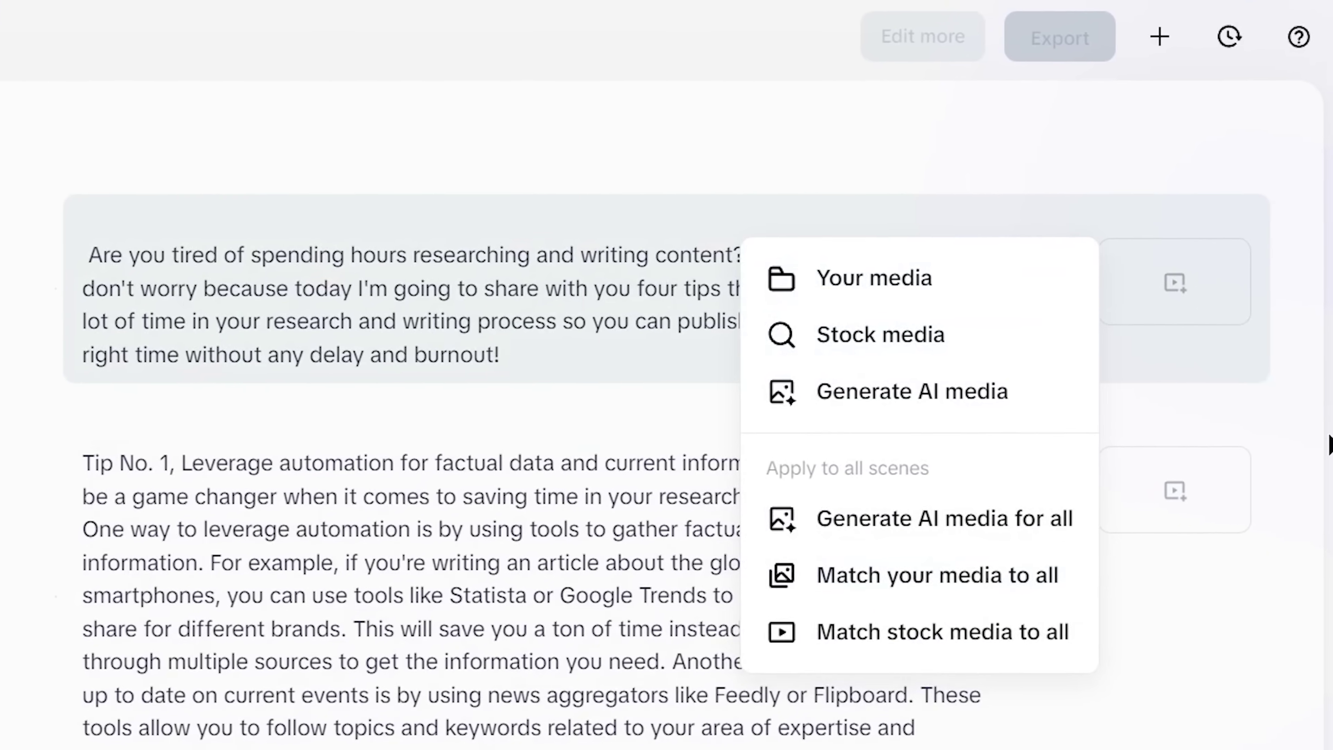
{"action": "left_click", "coordinate": [1250, 372]}
{"action": "scroll", "coordinate": [1249, 373], "scroll_direction": "down", "scroll_amount": 9}
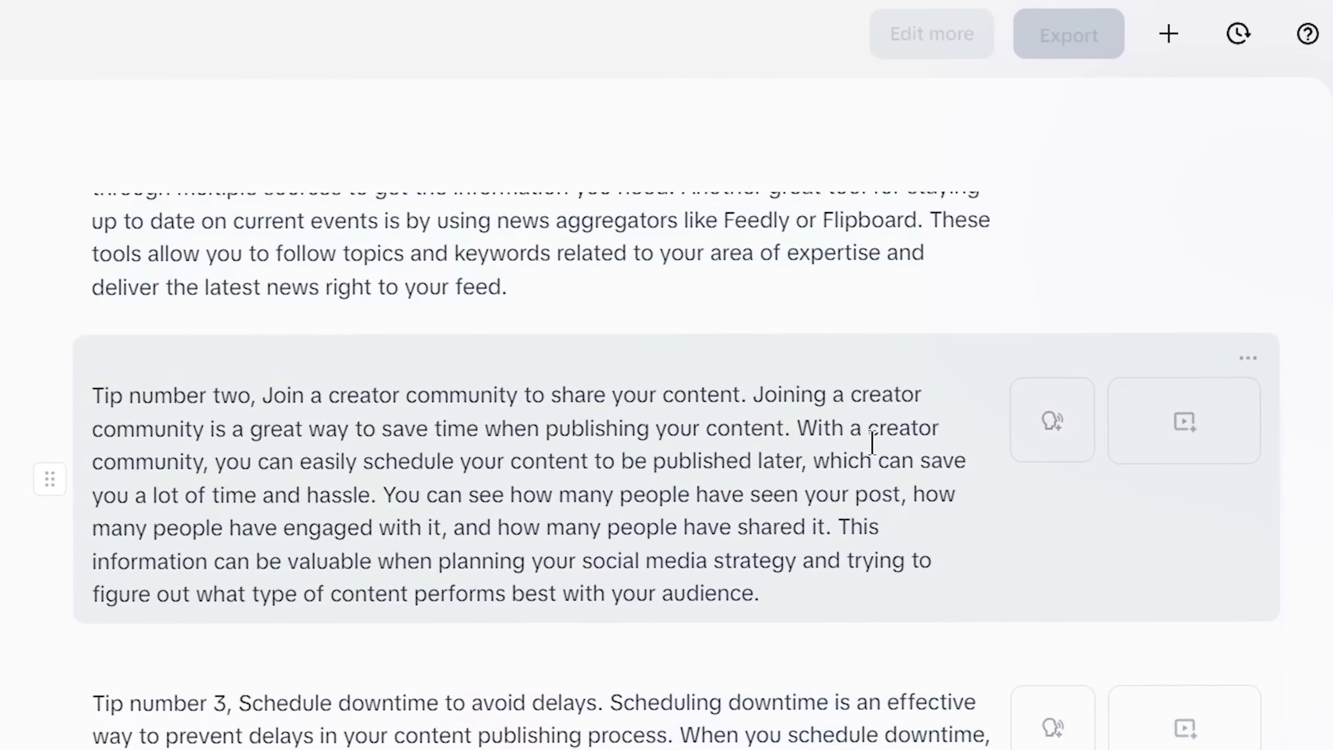
{"action": "left_click", "coordinate": [1233, 365]}
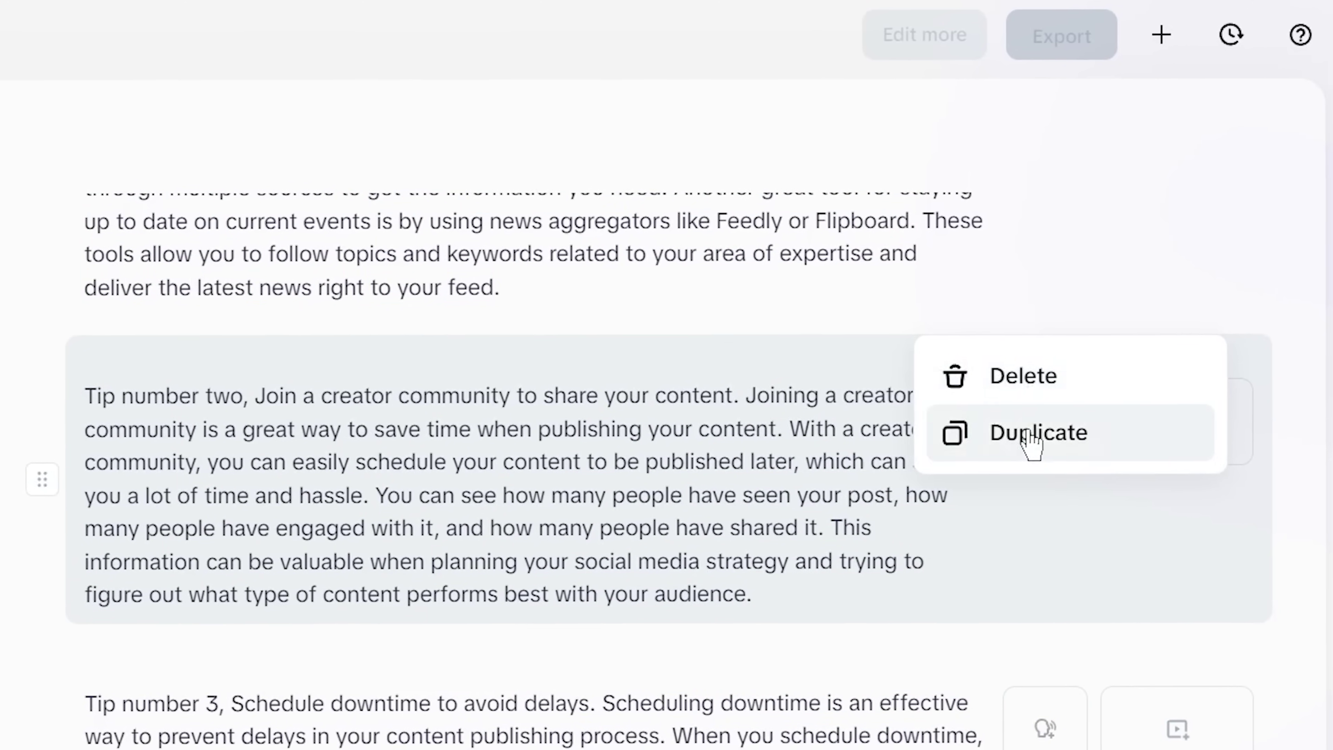
{"action": "left_click", "coordinate": [146, 525]}
{"action": "left_click_drag", "start_coordinate": [73, 591], "coordinate": [158, 591]}
{"action": "scroll", "coordinate": [108, 475], "scroll_direction": "up", "scroll_amount": 9}
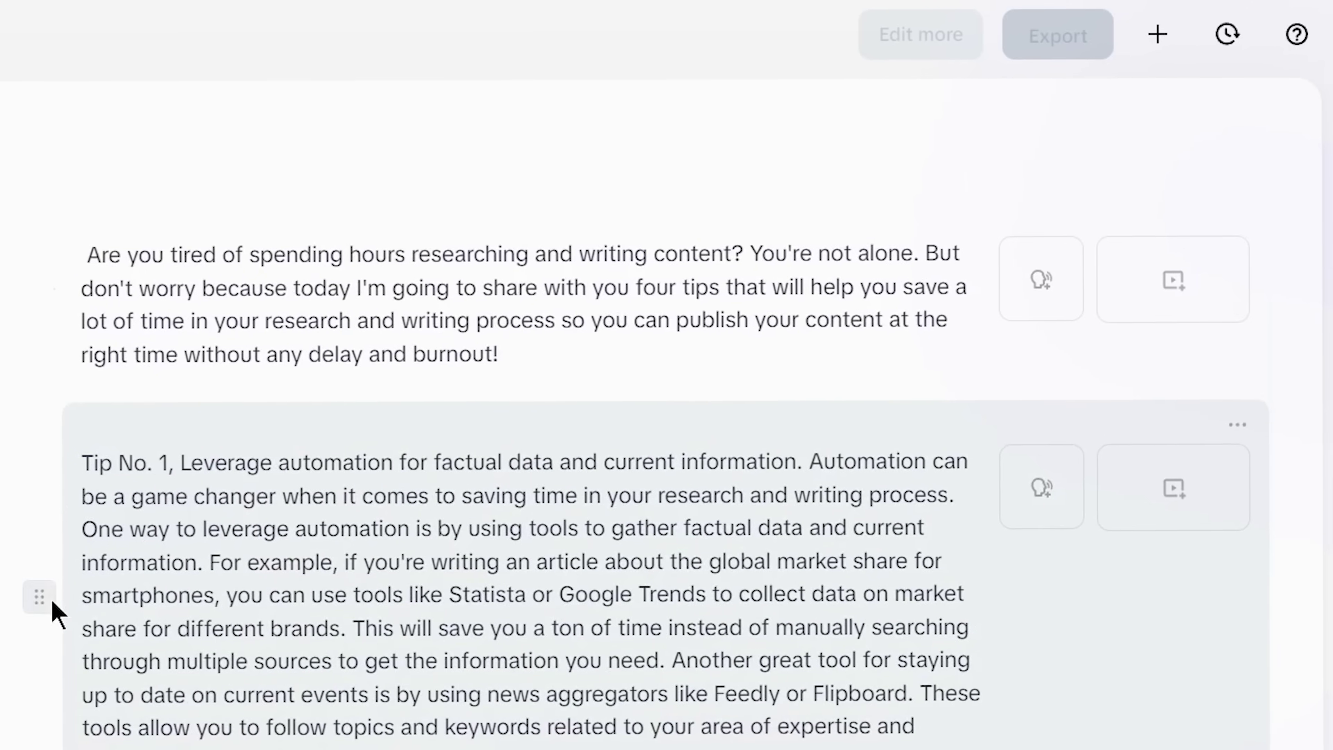
{"action": "left_click_drag", "start_coordinate": [36, 580], "coordinate": [42, 622]}
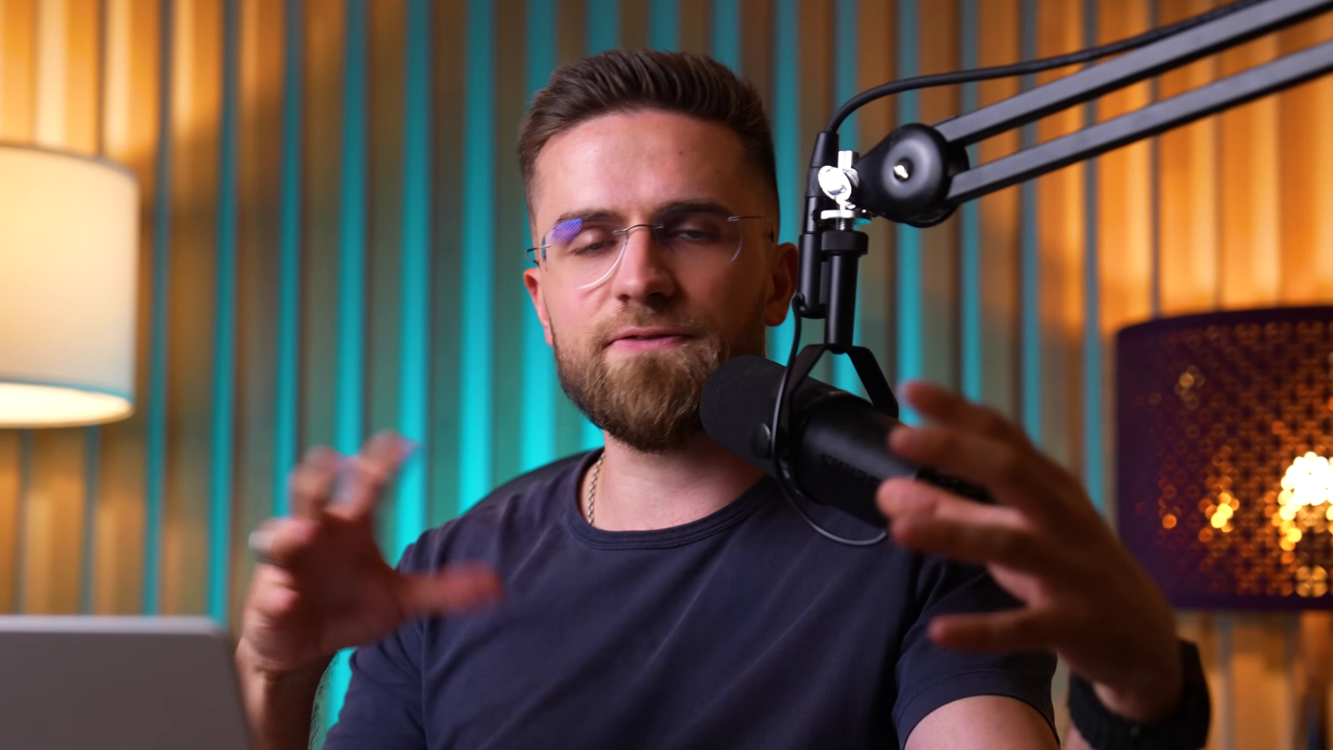